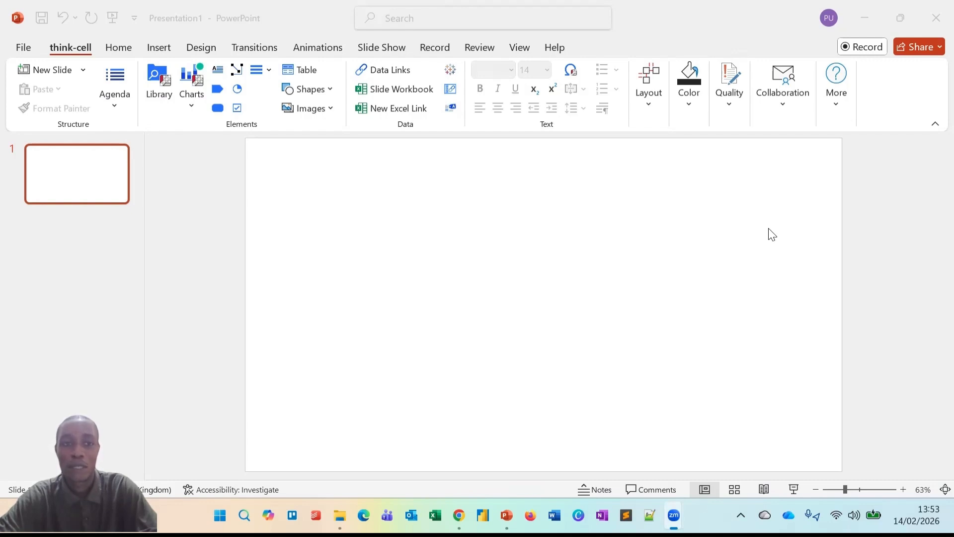
Insert a think-cell scatter chart covering the middle of the blank slide
click(193, 108)
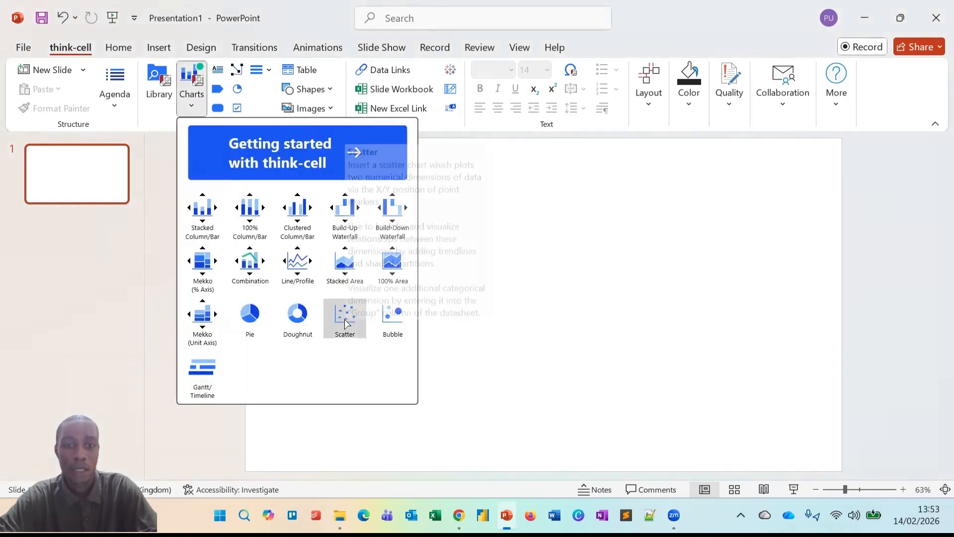
click(345, 317)
drag(345, 208, 762, 445)
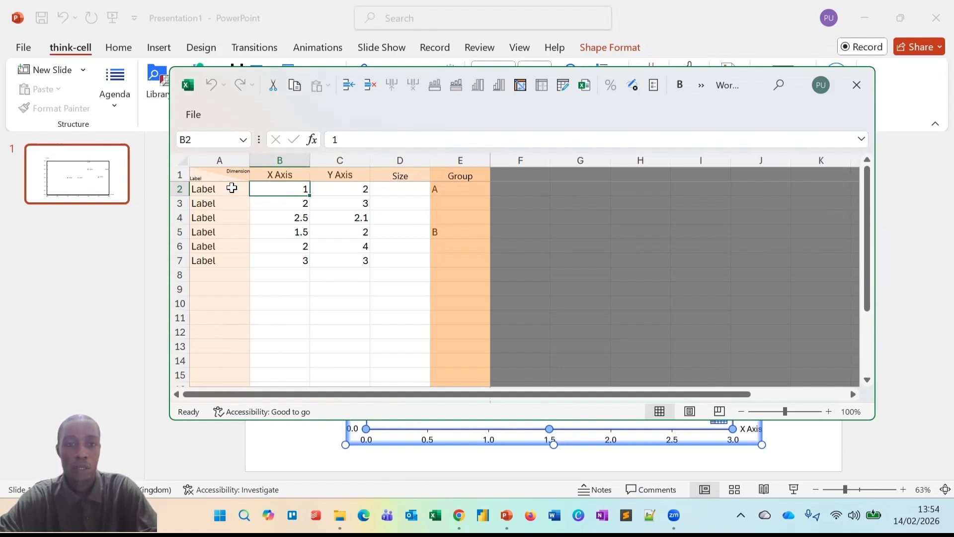
Rename the X Axis column header to Android and the Y Axis column header to Ios in the chart's datasheet
click(276, 176)
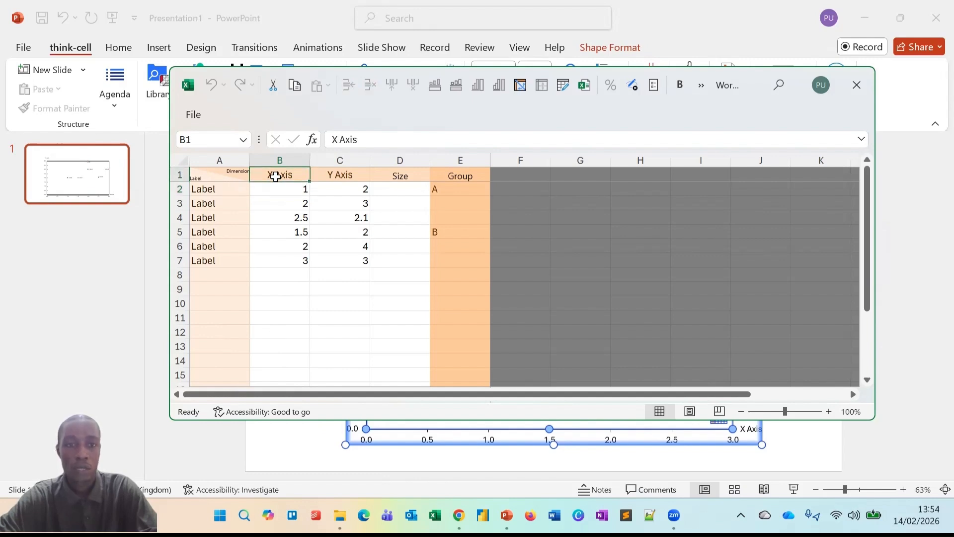
text(Android)
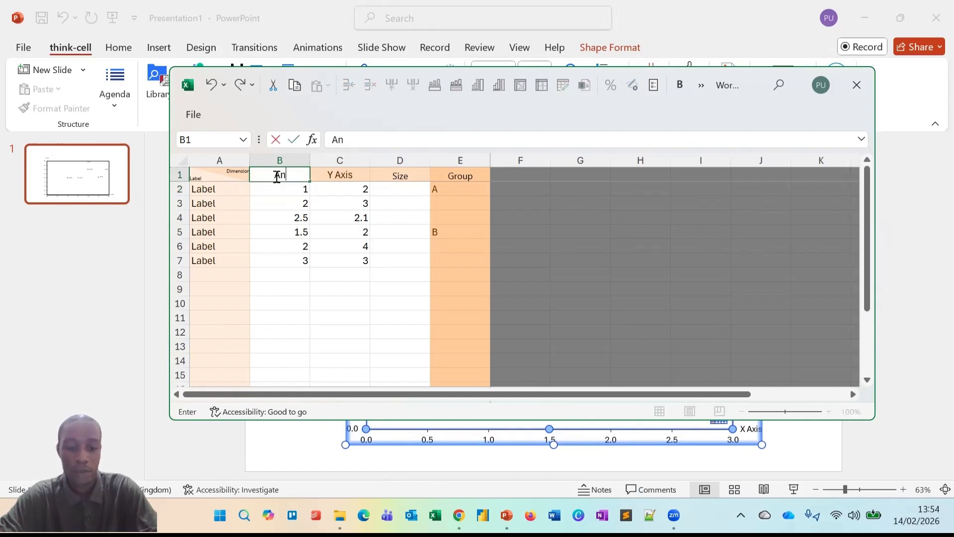
click(332, 178)
text(IOs)
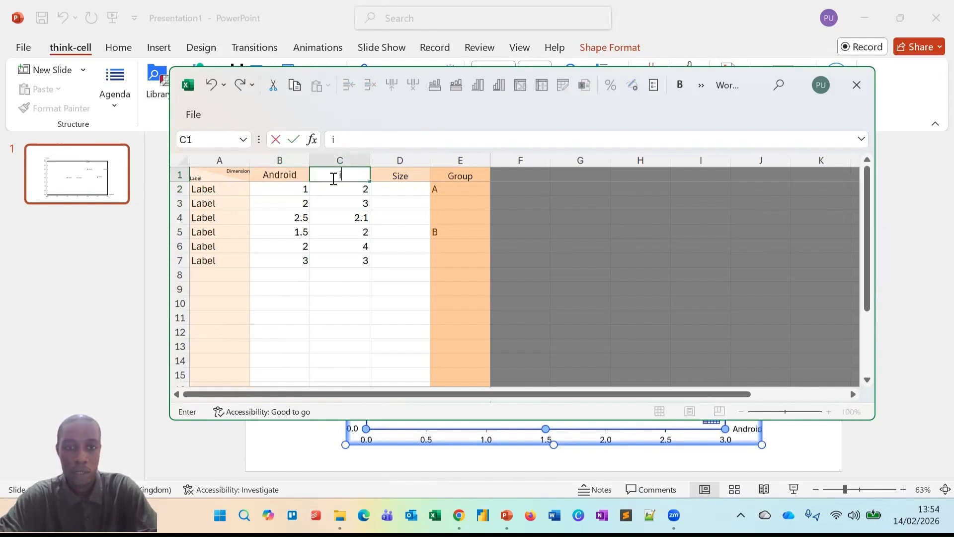
Clear the sample numbers under Android and Ios and the placeholder labels in column A
drag(277, 187, 352, 300)
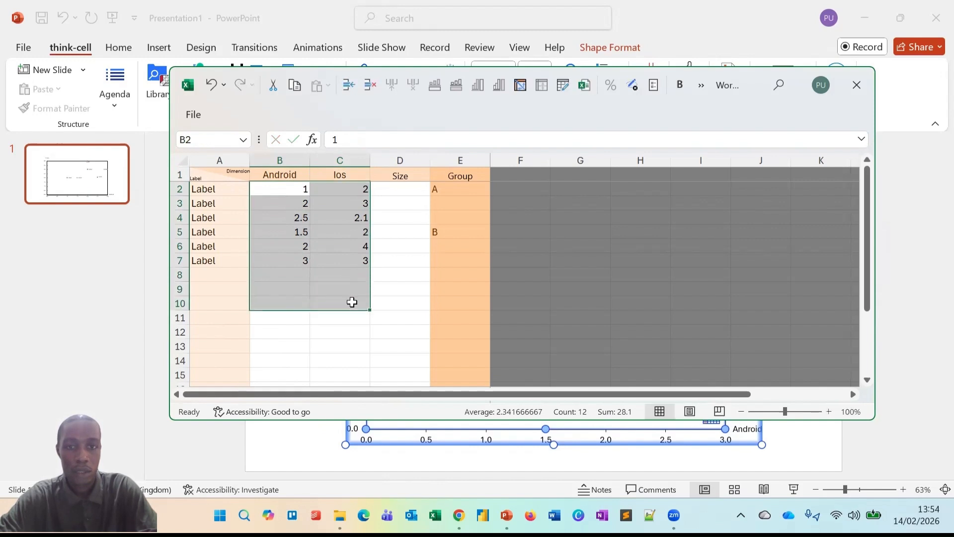
key(Delete)
drag(202, 189, 202, 259)
key(Delete)
Enter the labels Kaduna, Katsina and Kano in cells A2 to A4
click(209, 192)
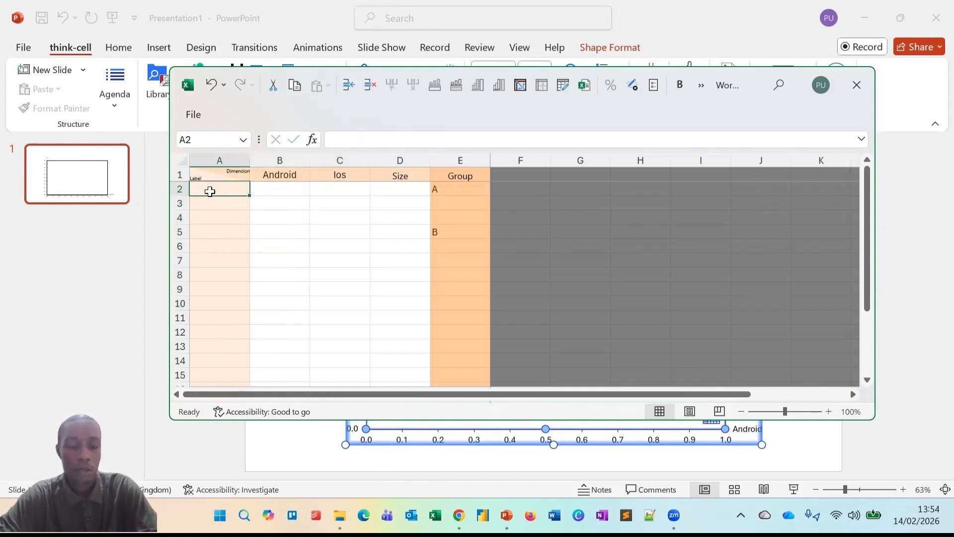
text(Kaduna)
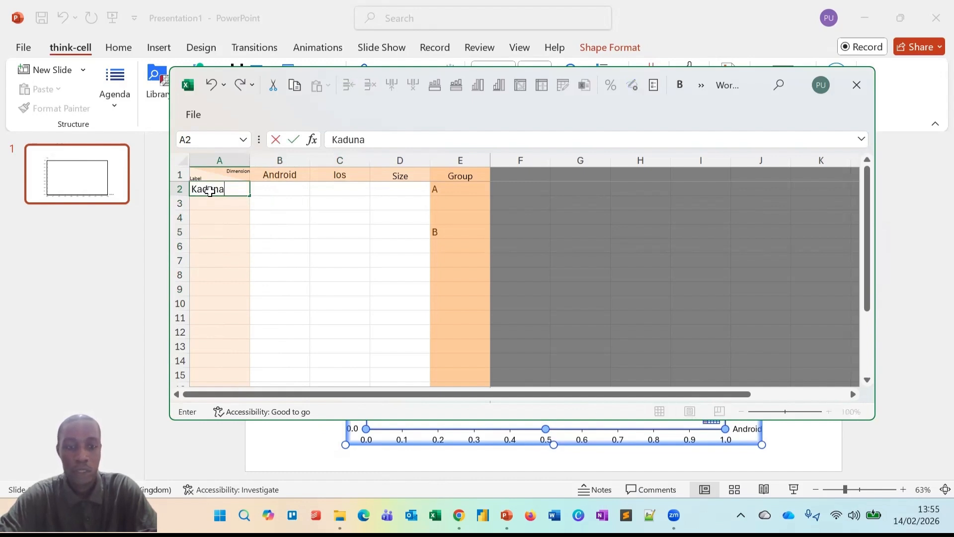
key(Return)
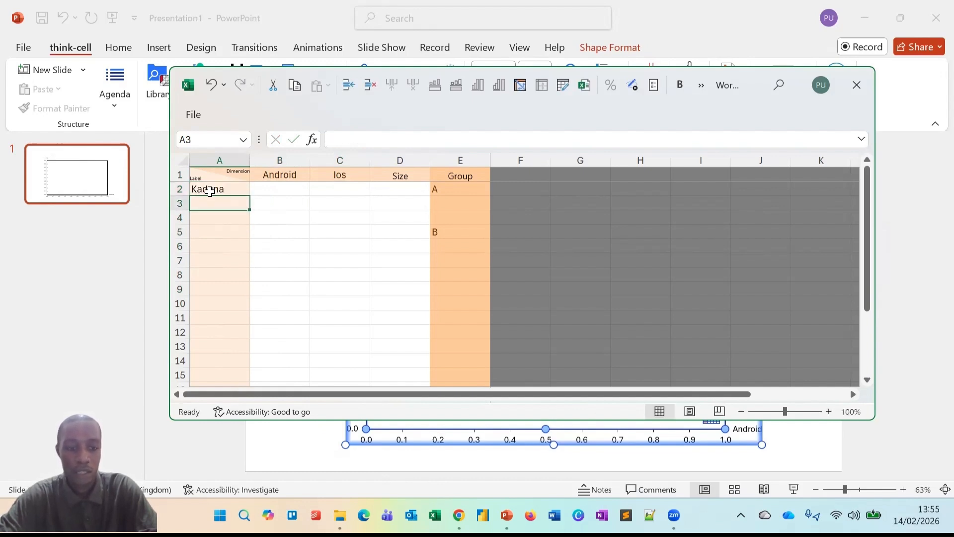
text(Katsina)
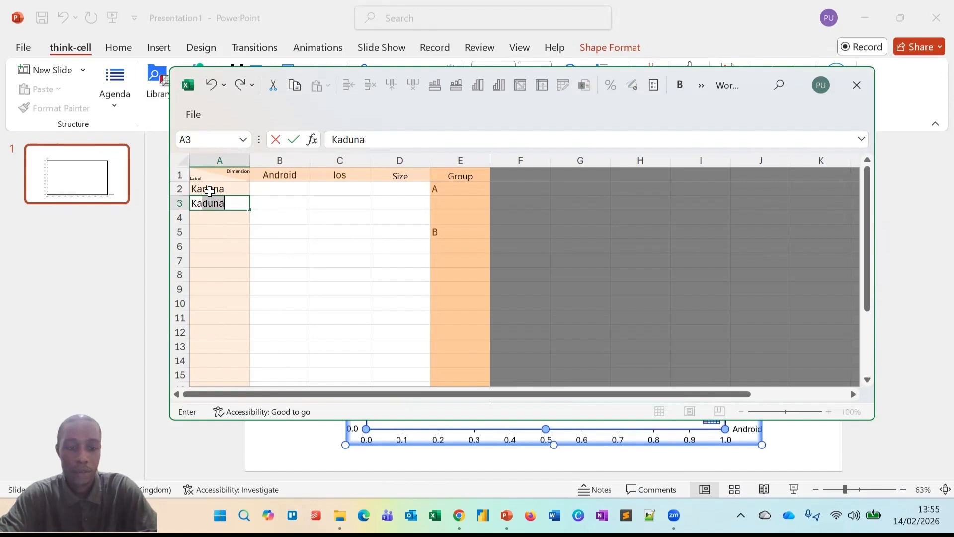
key(Return)
text(Kano)
key(Return)
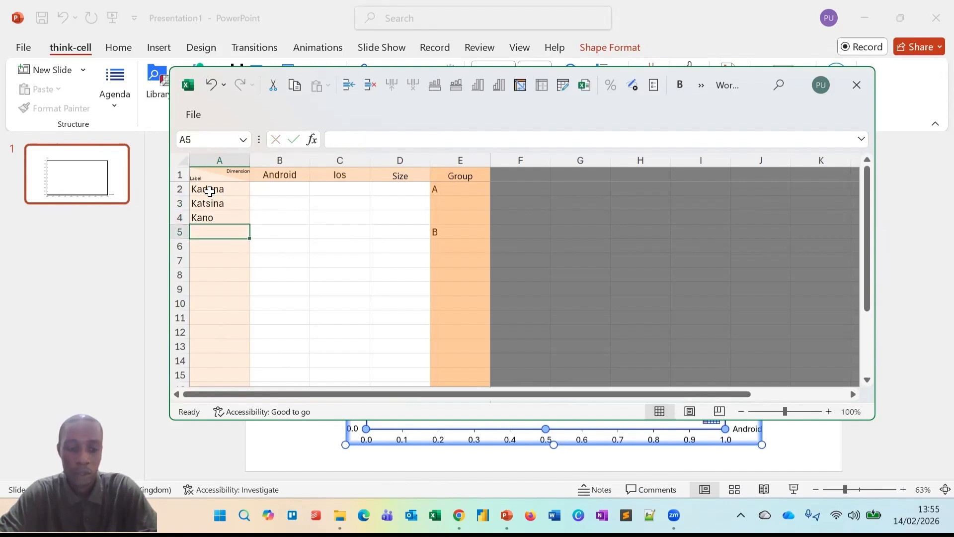
Add the labels Enugu, Abia, Imo, Ogun, Oyo and Lagos in cells A5 to A10
text(Enugu)
key(Return)
text(Abia)
key(Return)
text(Imo)
key(Return)
text(Ogun)
key(Return)
text(Oyo)
key(Return)
text(Lagos)
key(Return)
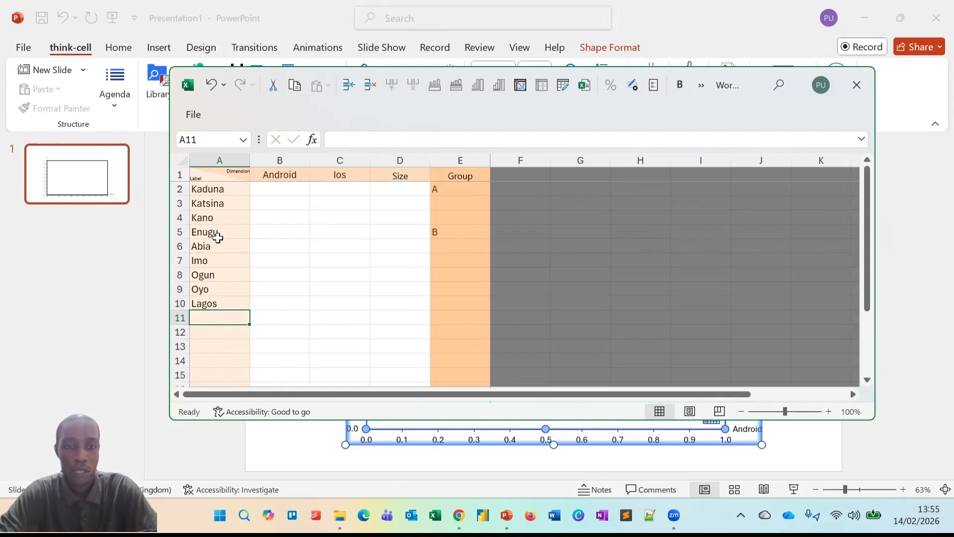
Correct the capitalization of the header in cell C1 to iOS
click(345, 175)
text(iOS)
key(Return)
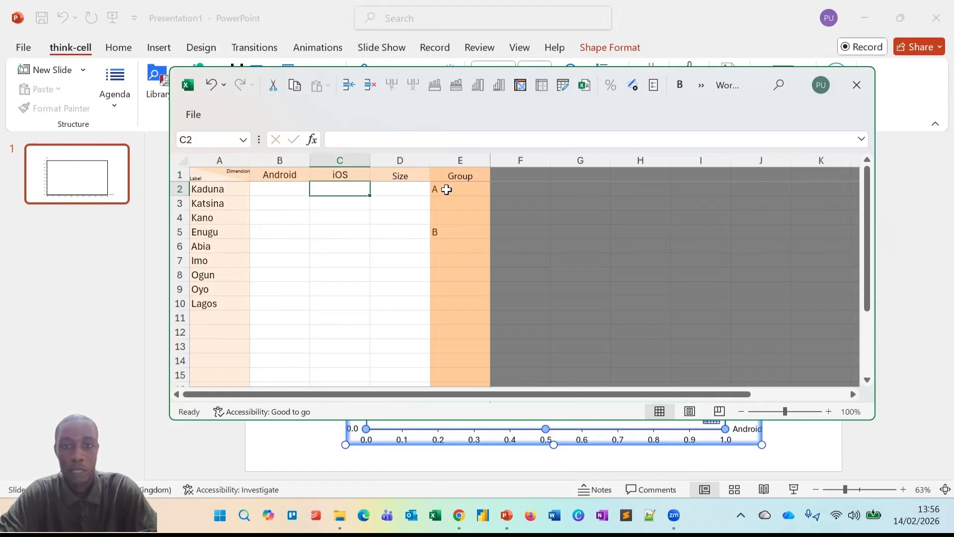
Set the groups to North West at Kaduna, South East at Enugu and South West at Ogun
click(447, 190)
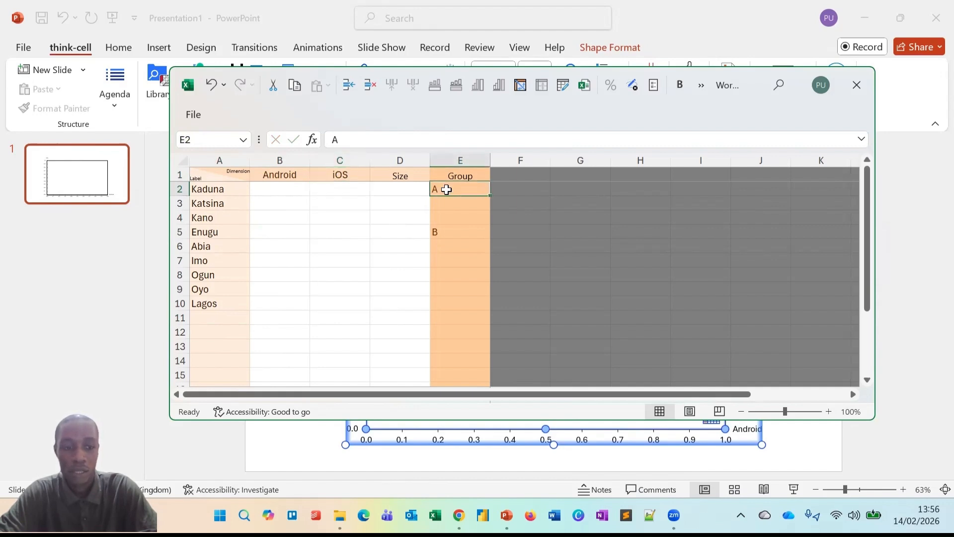
text(North West)
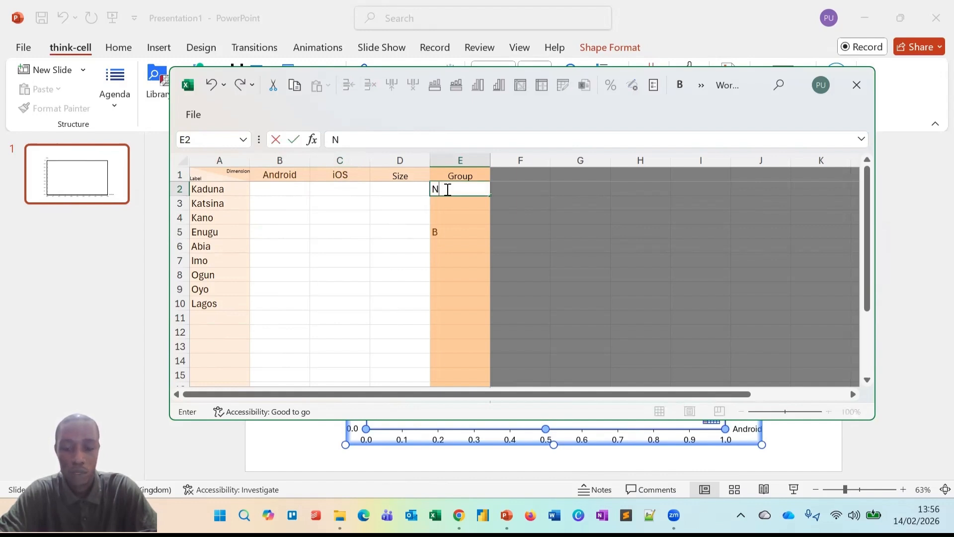
key(Return)
click(442, 231)
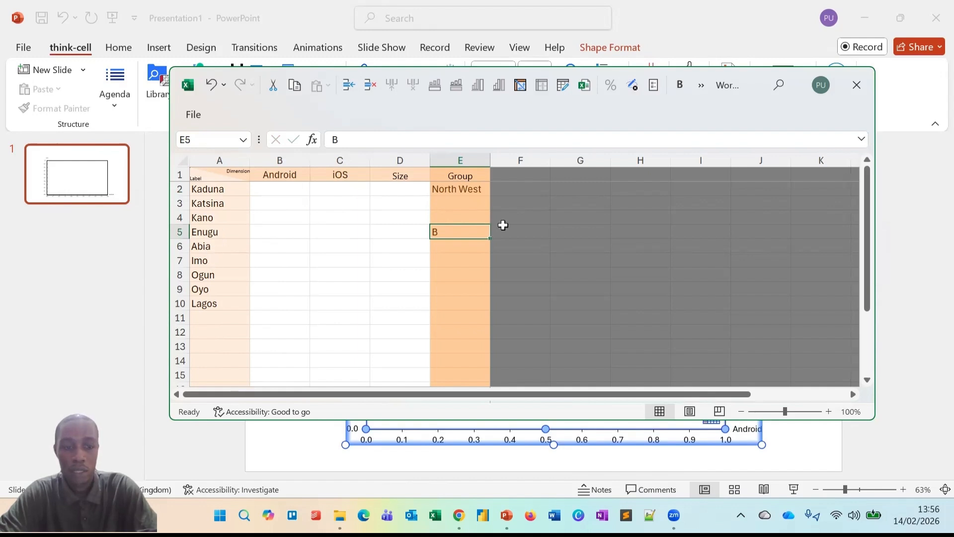
text(South East)
key(Return)
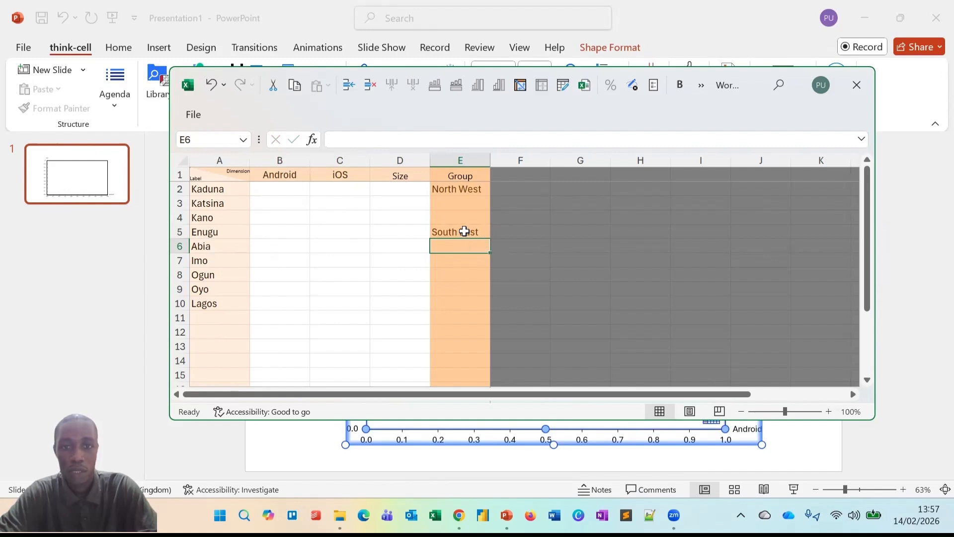
click(453, 275)
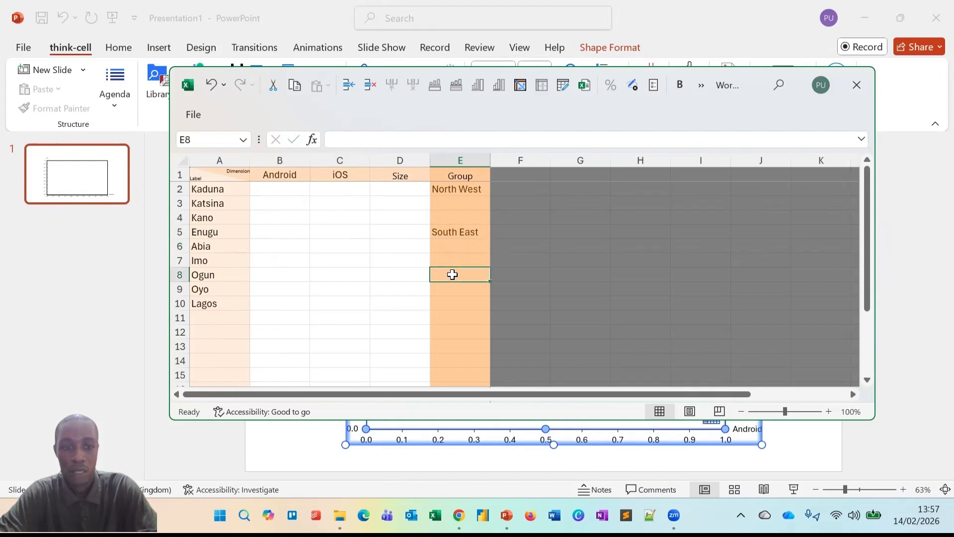
text(South)
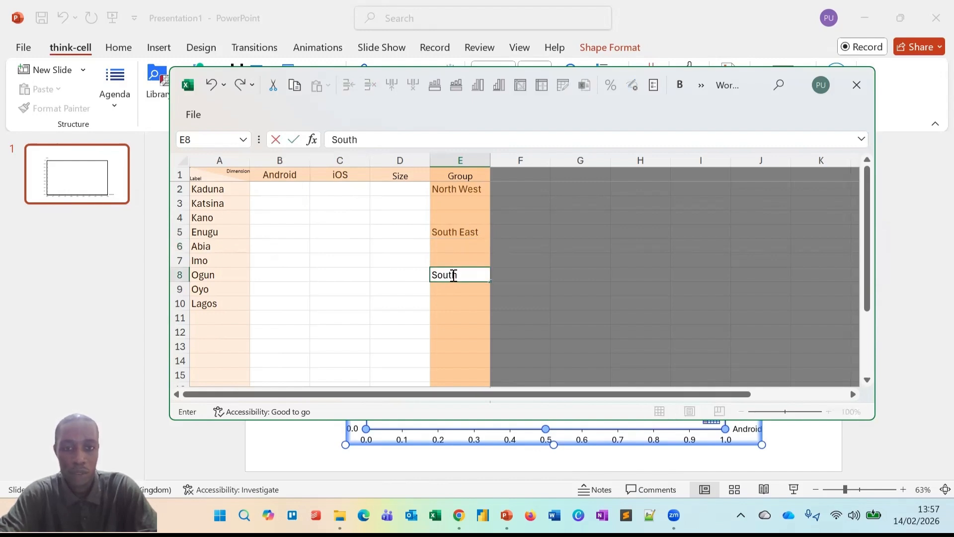
text( West)
key(Return)
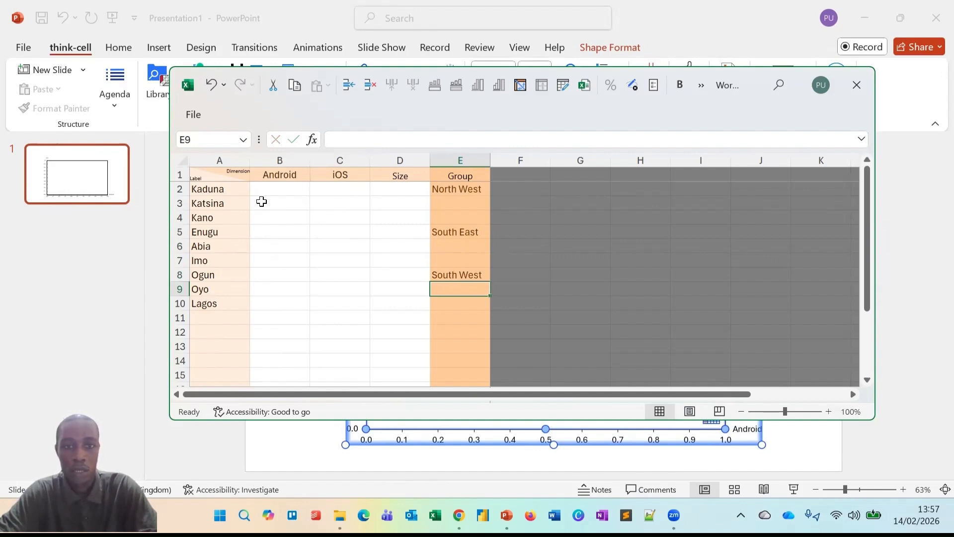
Enter Android values 4, 5, 3, 5, 4, 3, 5, 3, 5 and iOS values 3, 4, 5, 3, 3, 4, 3, 5, 4
click(274, 193)
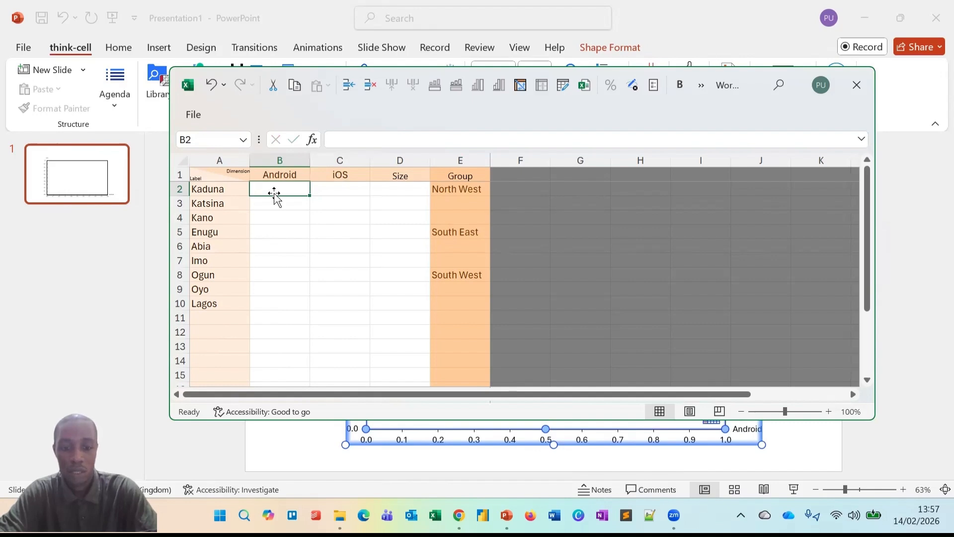
text(4)
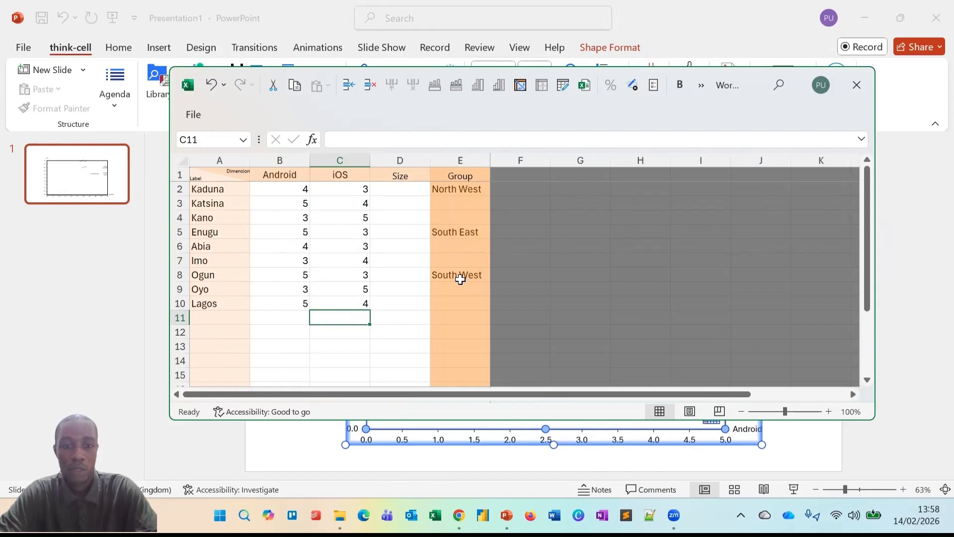
click(308, 455)
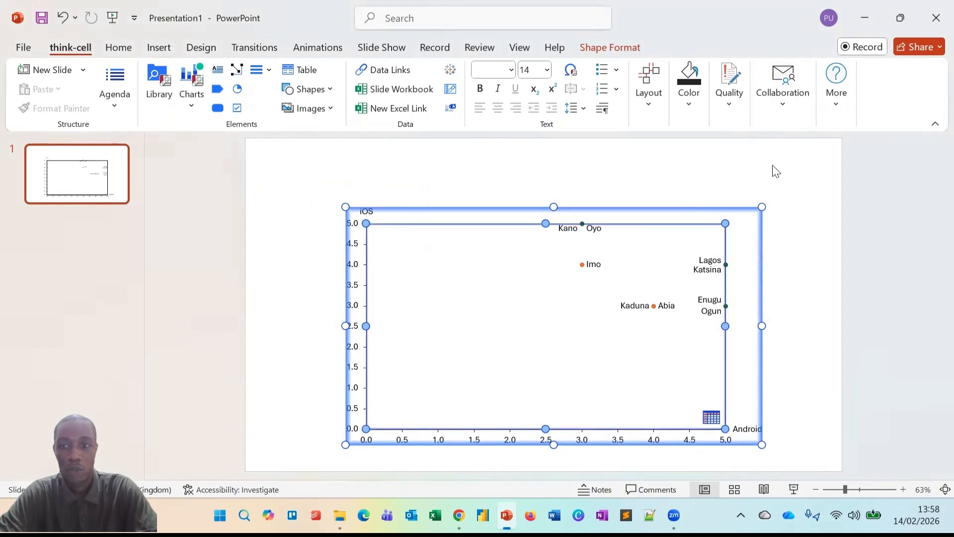
Enlarge the scatter chart so it fills more of the slide
drag(762, 207, 784, 174)
drag(346, 446, 340, 450)
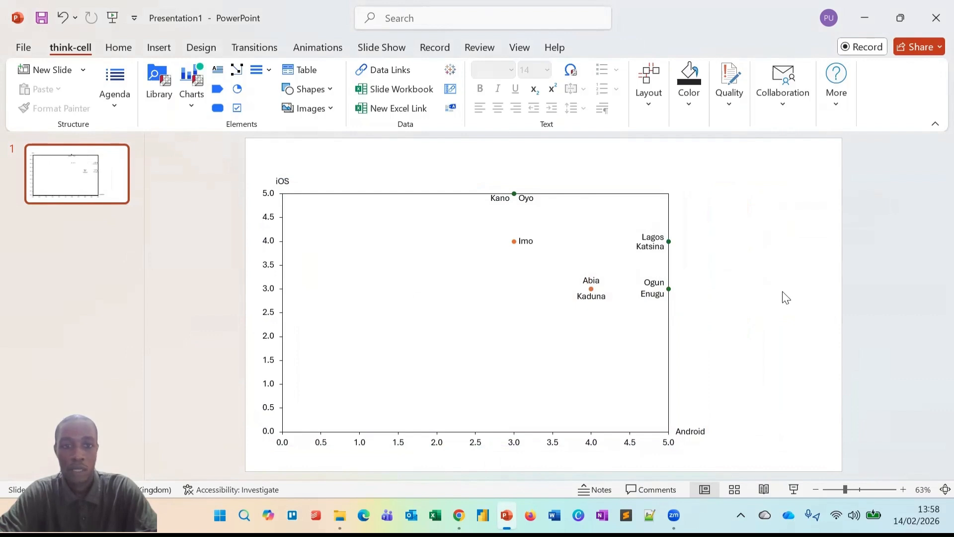
Examine the values and groups of the Imo and Oyo points in the chart
click(503, 249)
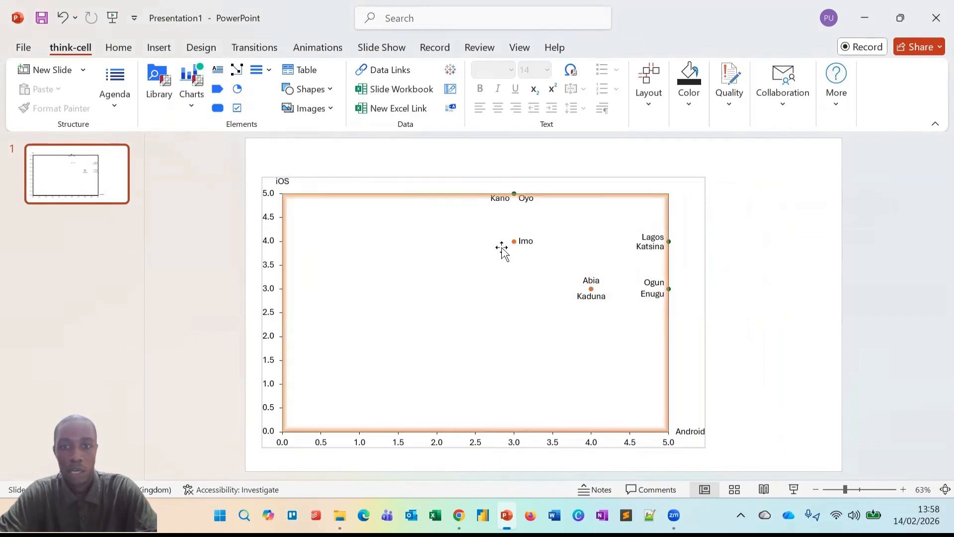
mouse_move(512, 243)
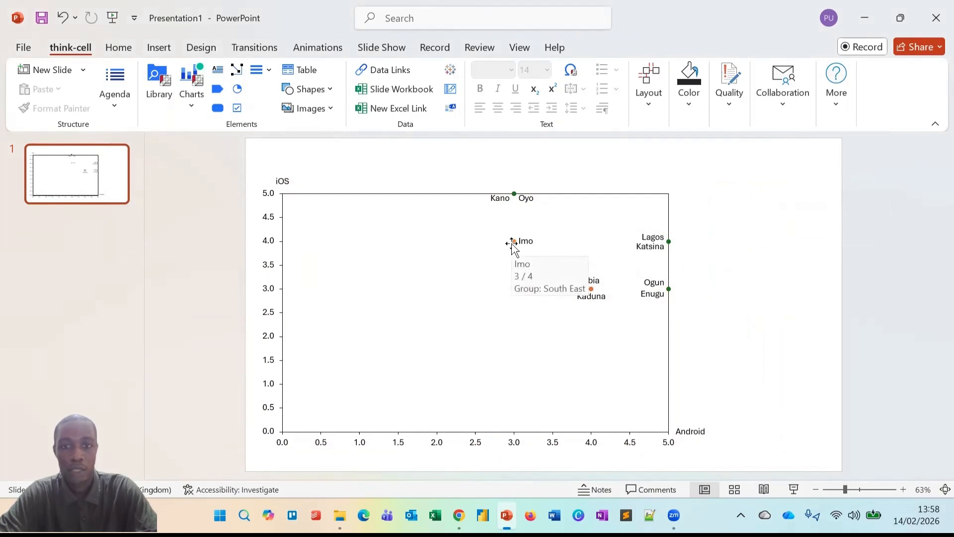
drag(514, 242, 512, 194)
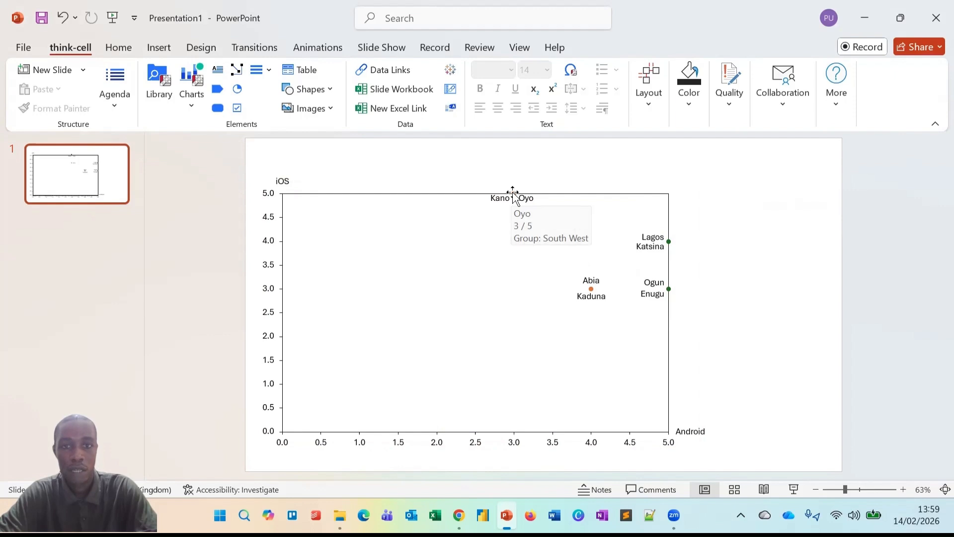
click(513, 194)
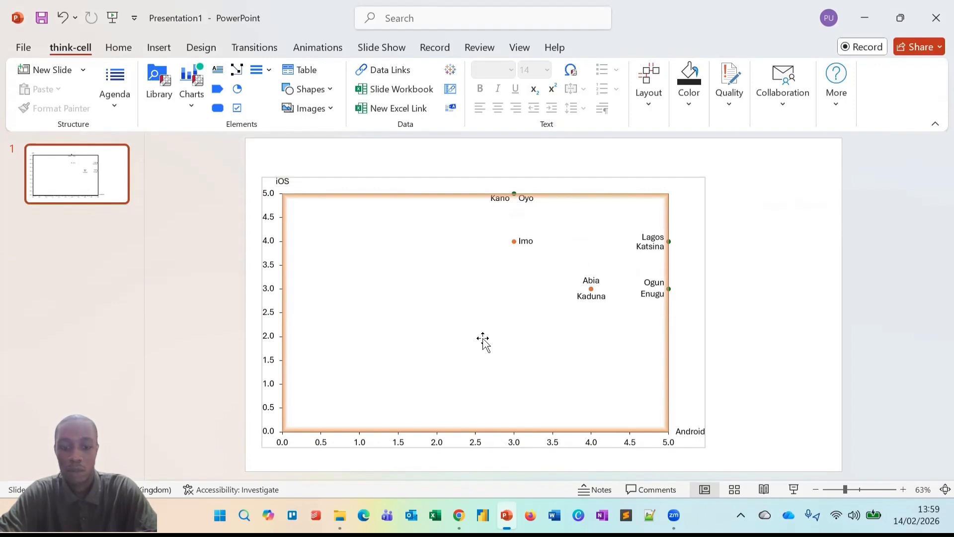
Remove the border around the chart's plot area by setting it to No Outline
click(483, 341)
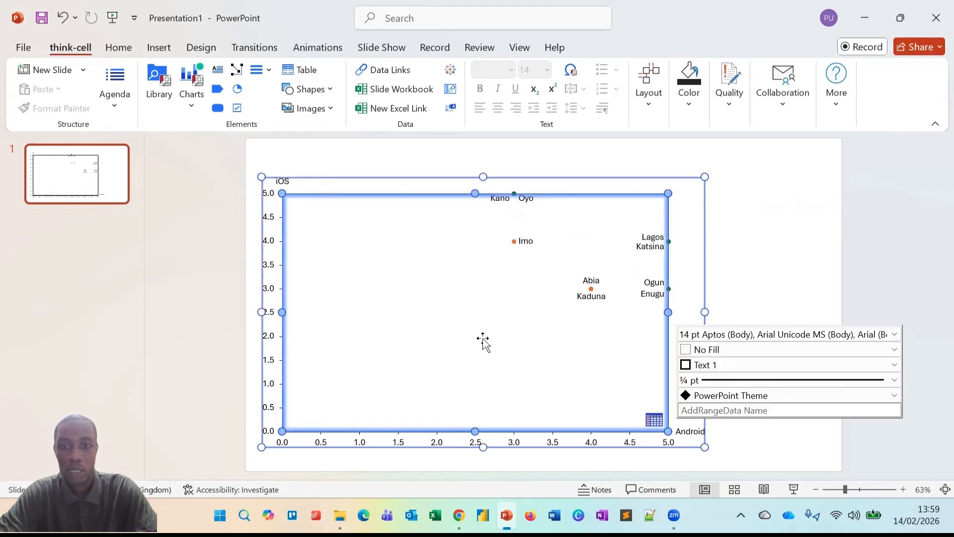
click(753, 373)
drag(895, 71, 890, 44)
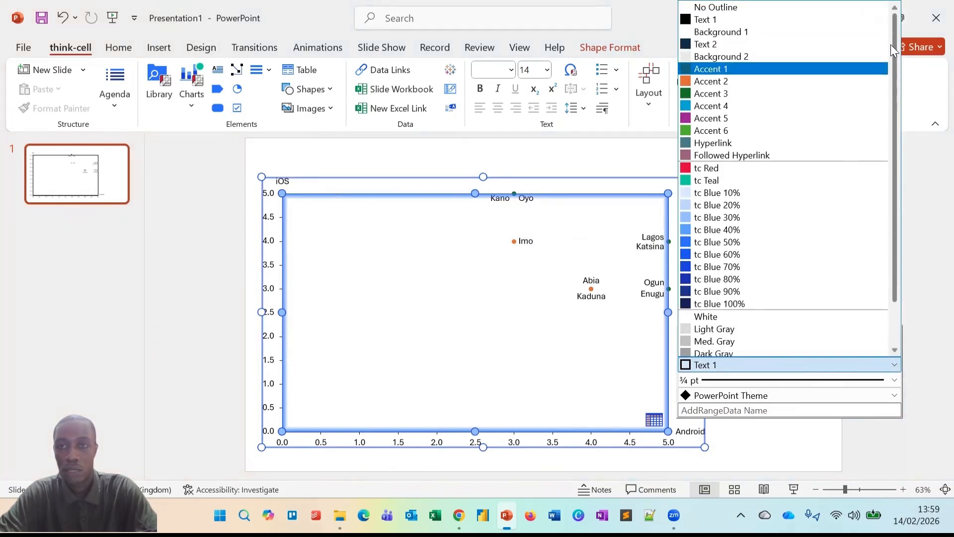
click(796, 7)
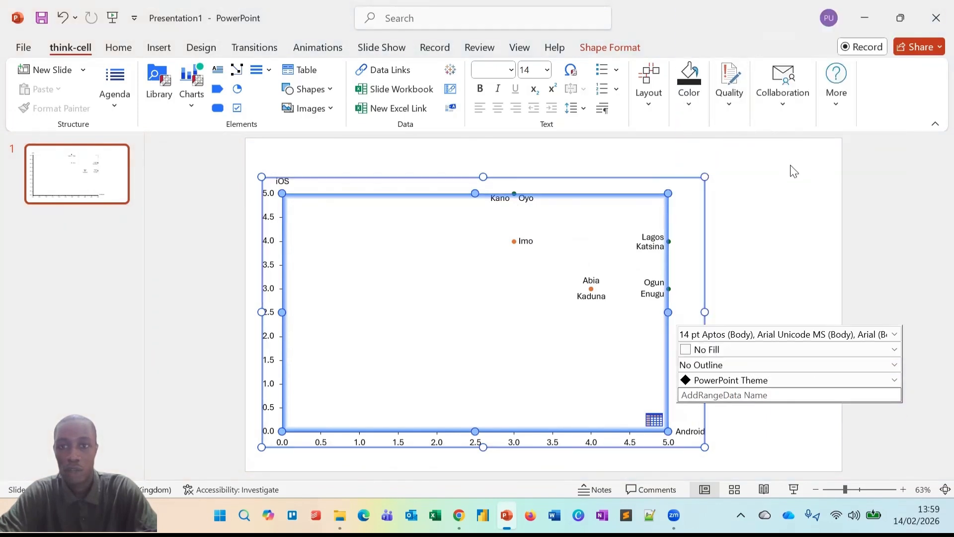
click(794, 171)
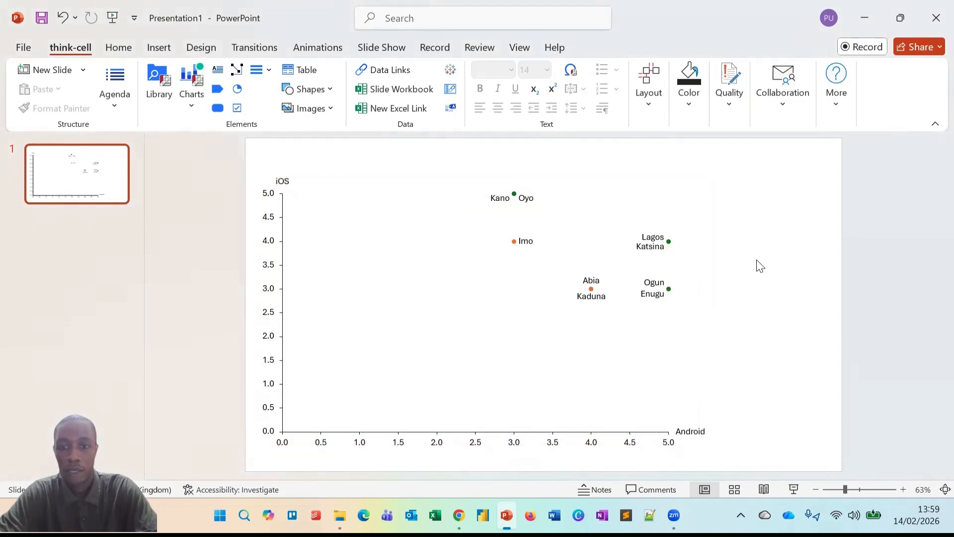
Add a second label showing the Android/iOS values to every point of the scatter chart
right_click(440, 298)
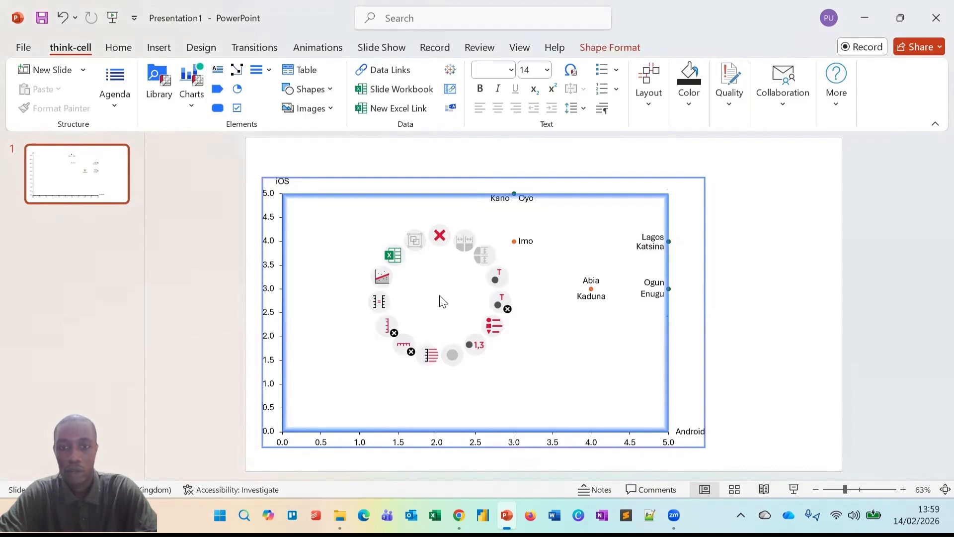
click(477, 278)
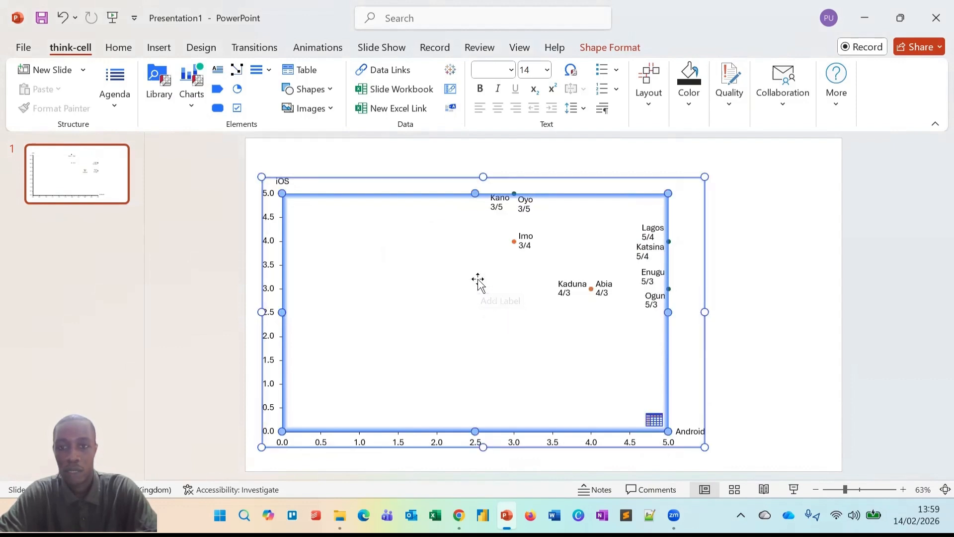
click(790, 320)
click(526, 247)
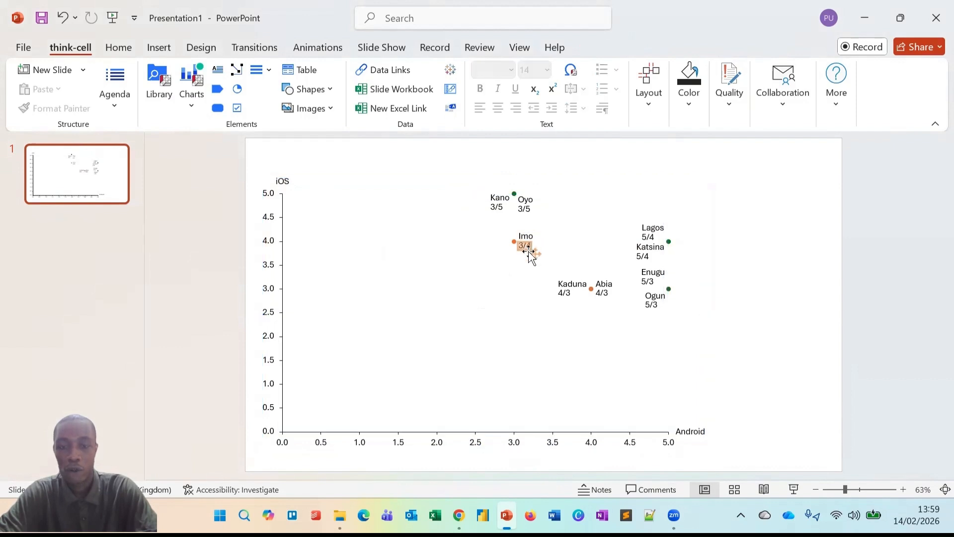
Examine the Android and iOS axis titles against the value labels of the Imo and Kaduna points in the scatter chart
click(516, 271)
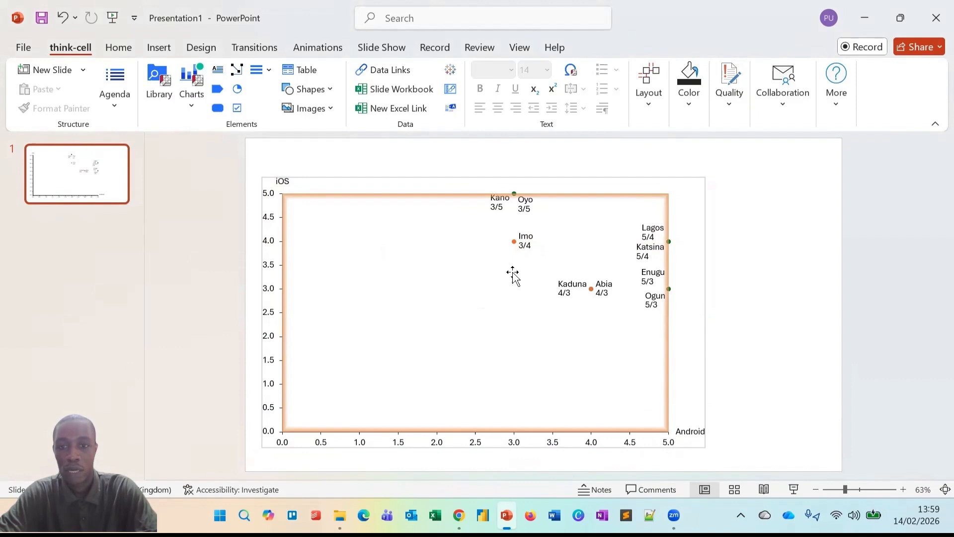
click(698, 450)
click(700, 435)
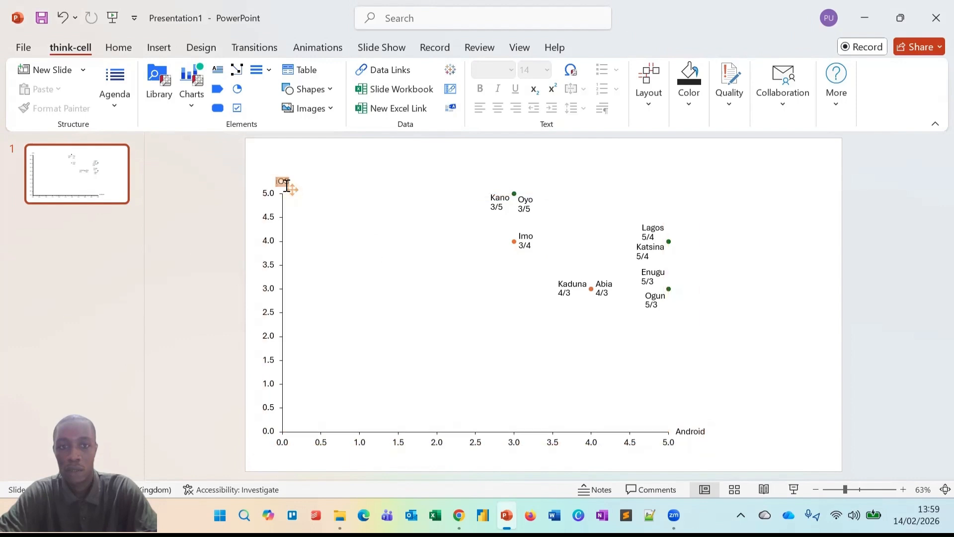
click(504, 390)
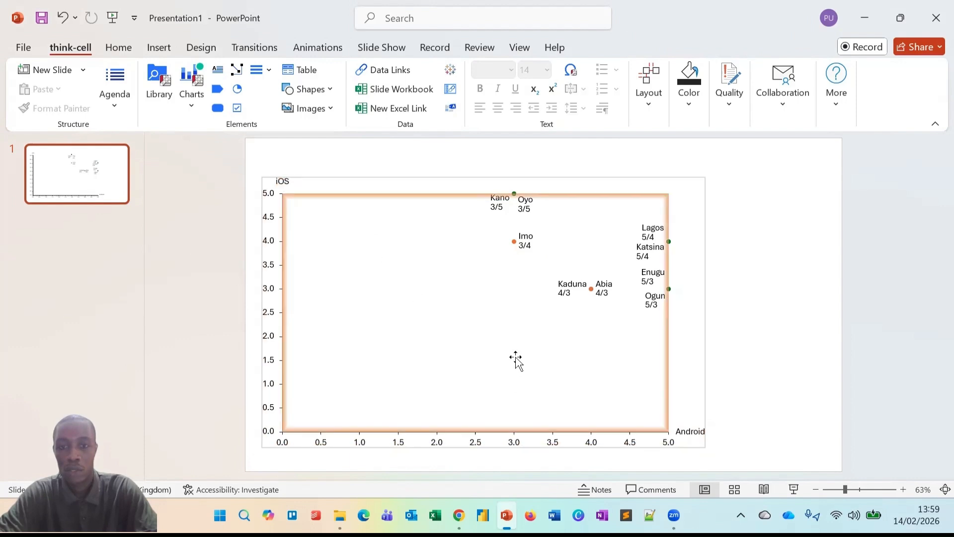
click(523, 246)
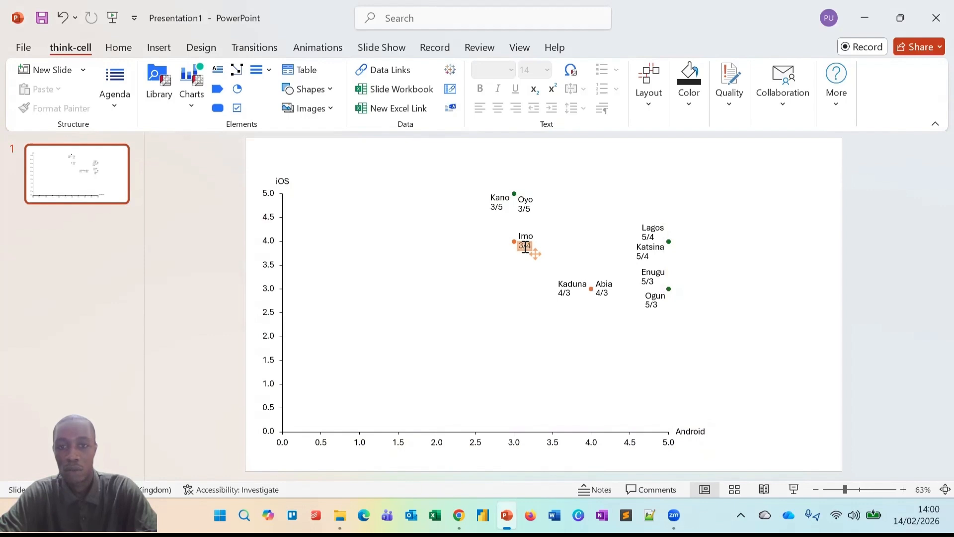
click(550, 298)
click(562, 294)
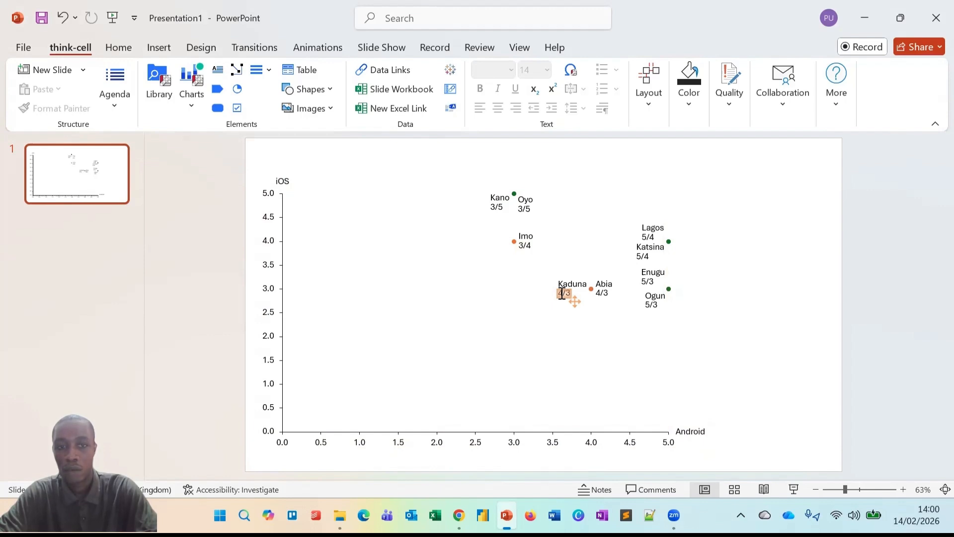
click(564, 325)
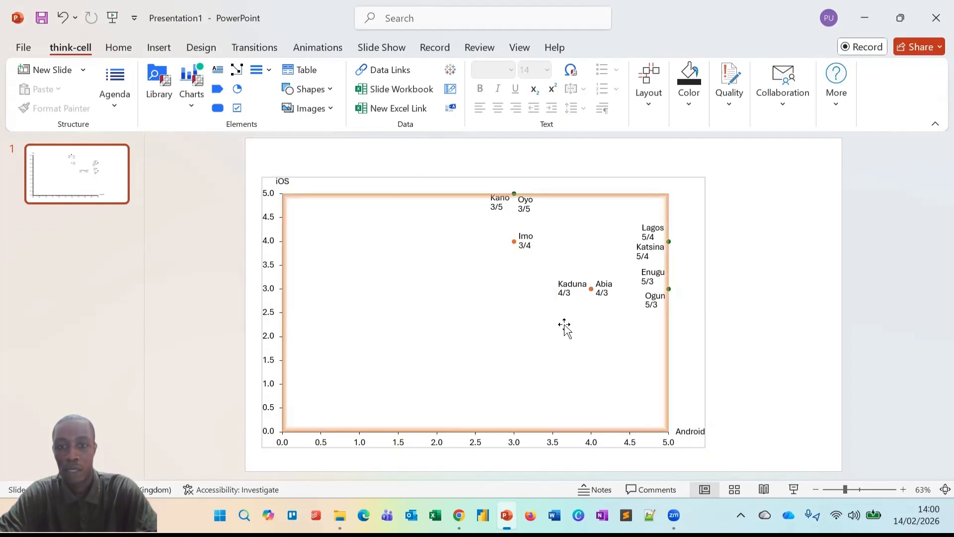
click(734, 343)
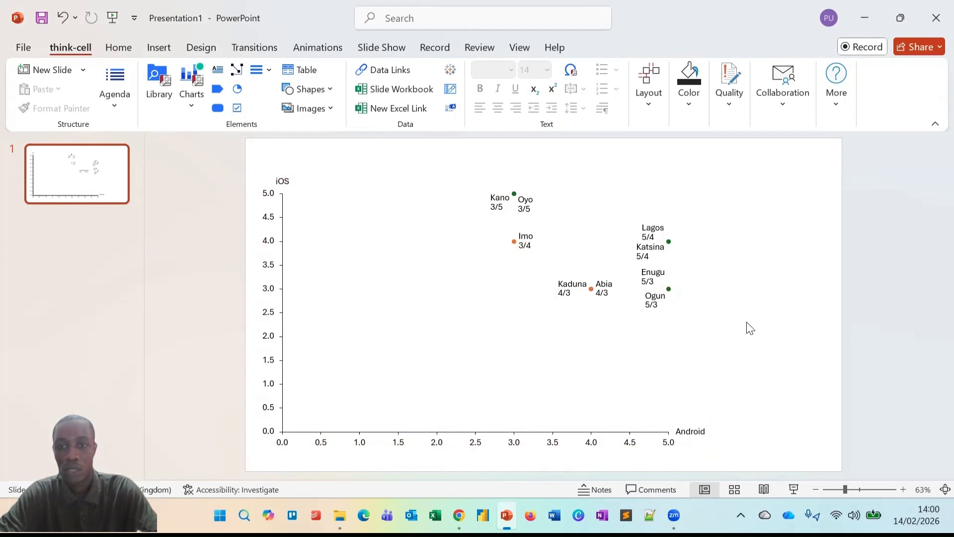
click(618, 326)
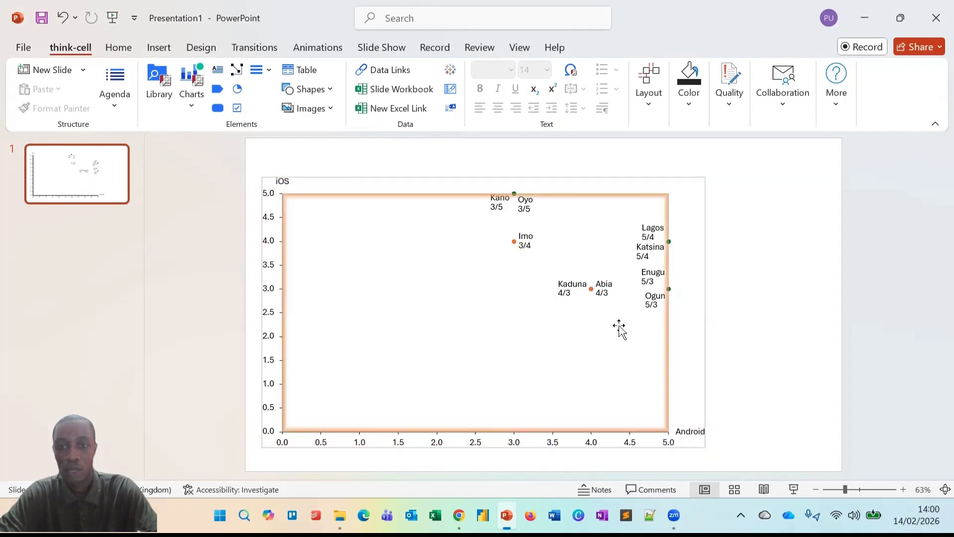
Add a legend to the scatter chart showing the North West, South East and South West groups
right_click(444, 354)
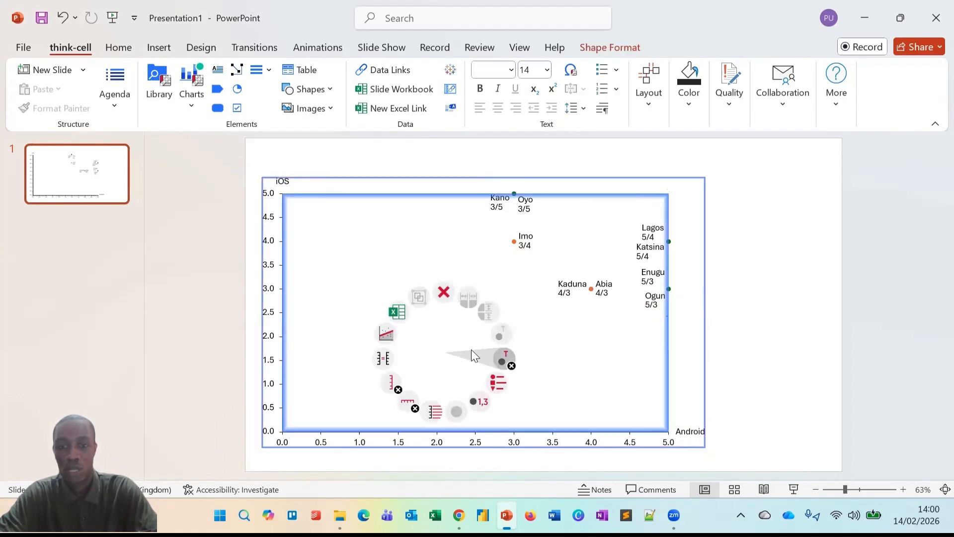
click(483, 385)
click(764, 265)
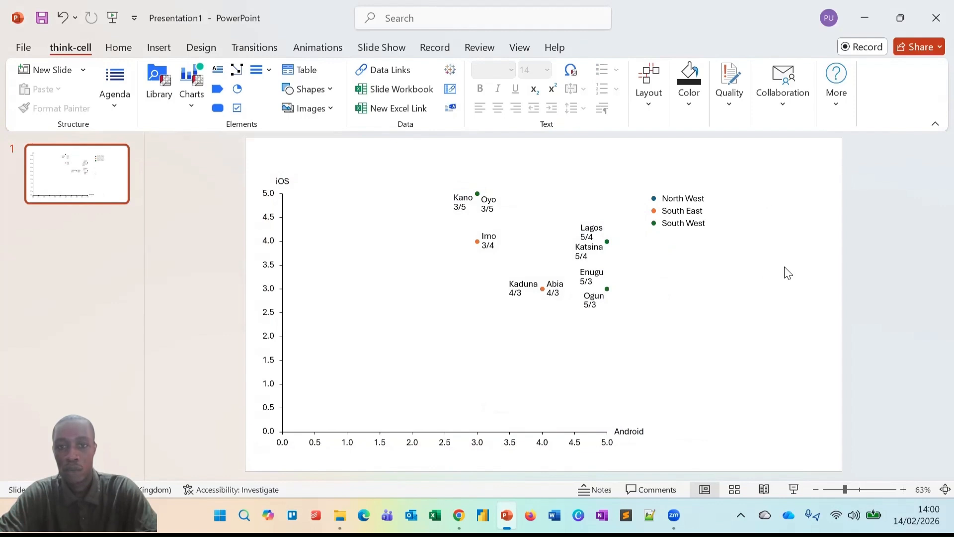
click(696, 200)
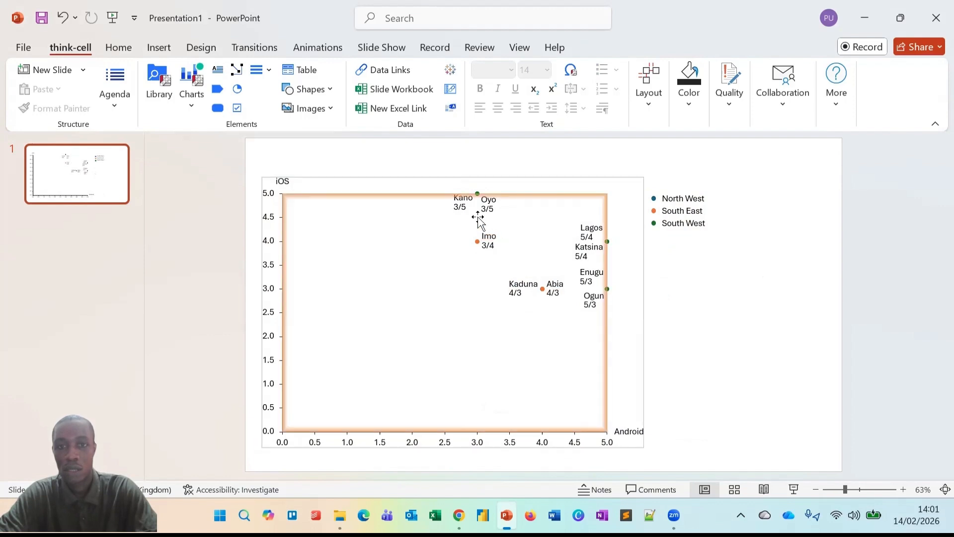
mouse_move(477, 197)
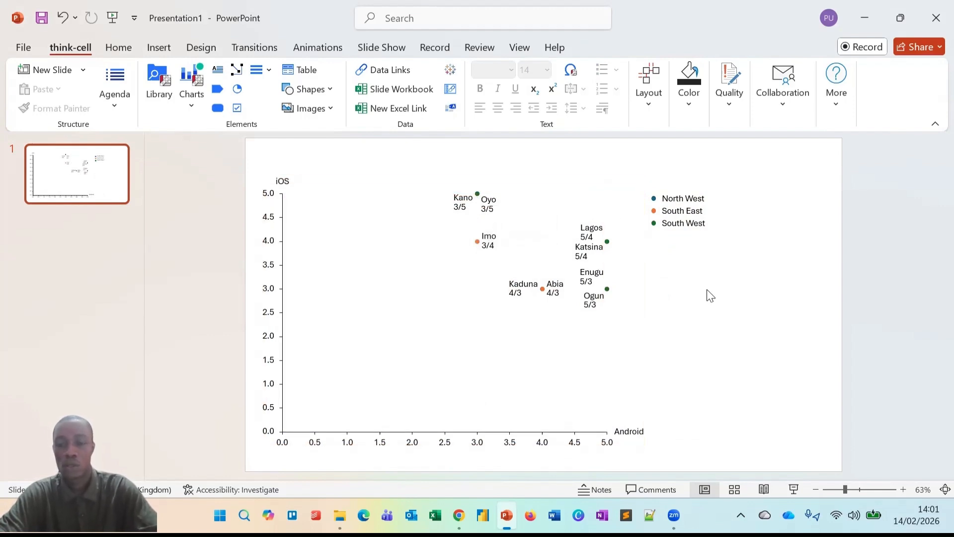
Enlarge the scatter chart upward and slightly downward so it fills nearly the full height of the slide, keeping about the same width
click(623, 367)
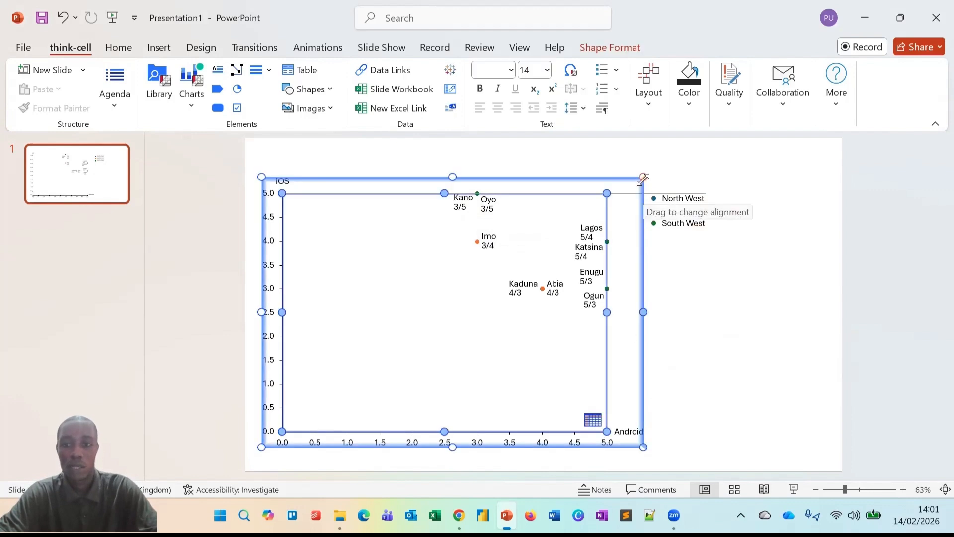
drag(644, 178, 636, 150)
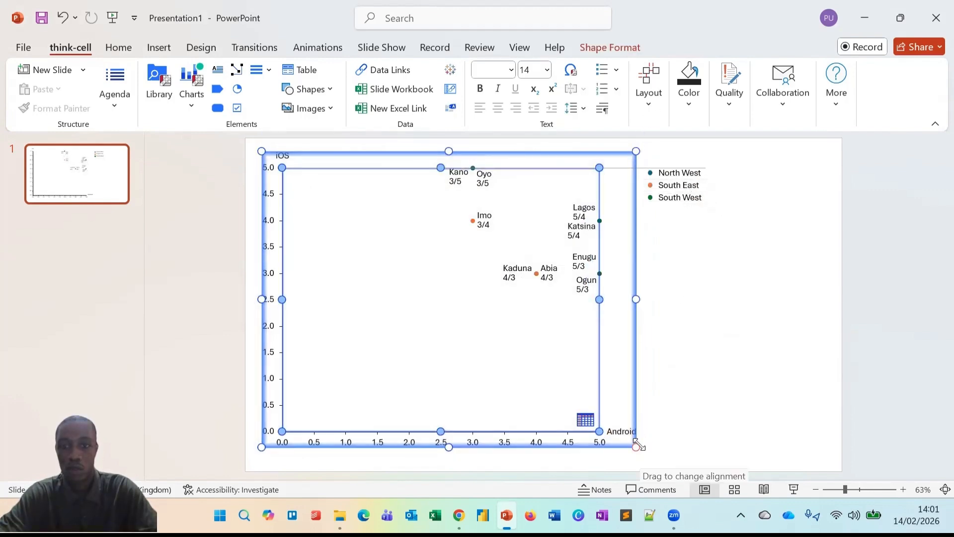
drag(636, 447, 649, 453)
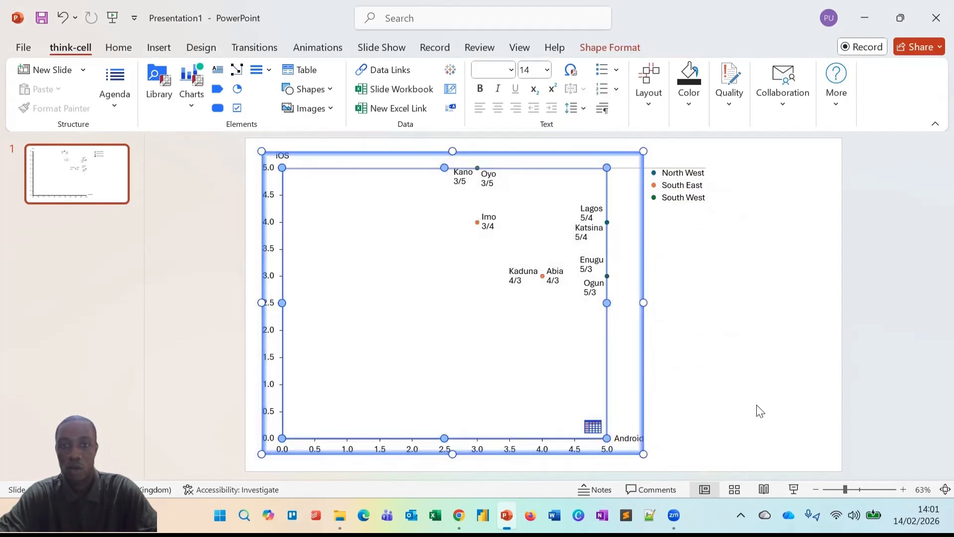
click(756, 405)
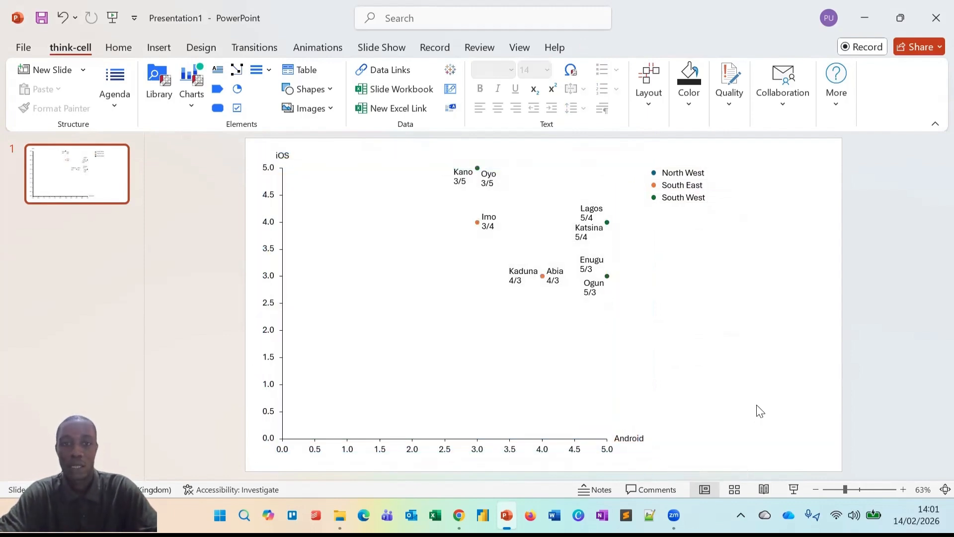